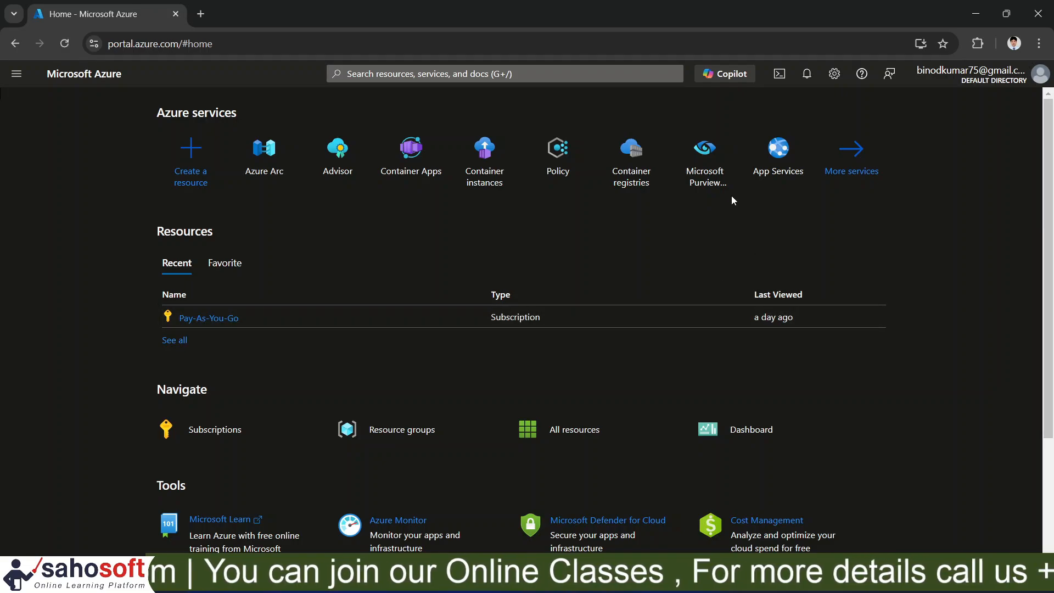
Step: Find the Function App service and start creating a new function app
click(385, 71)
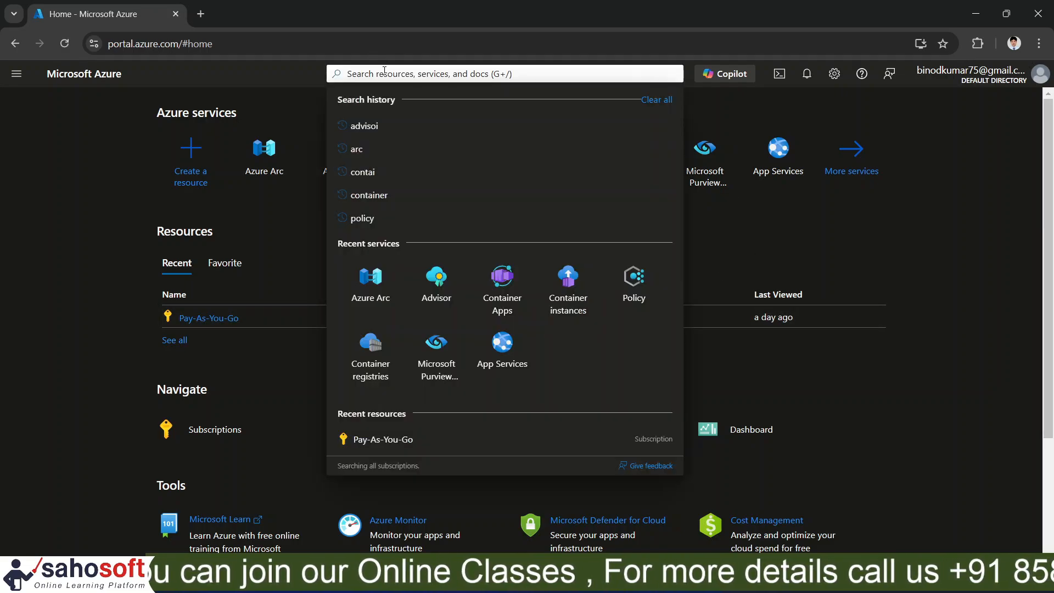
text(funct)
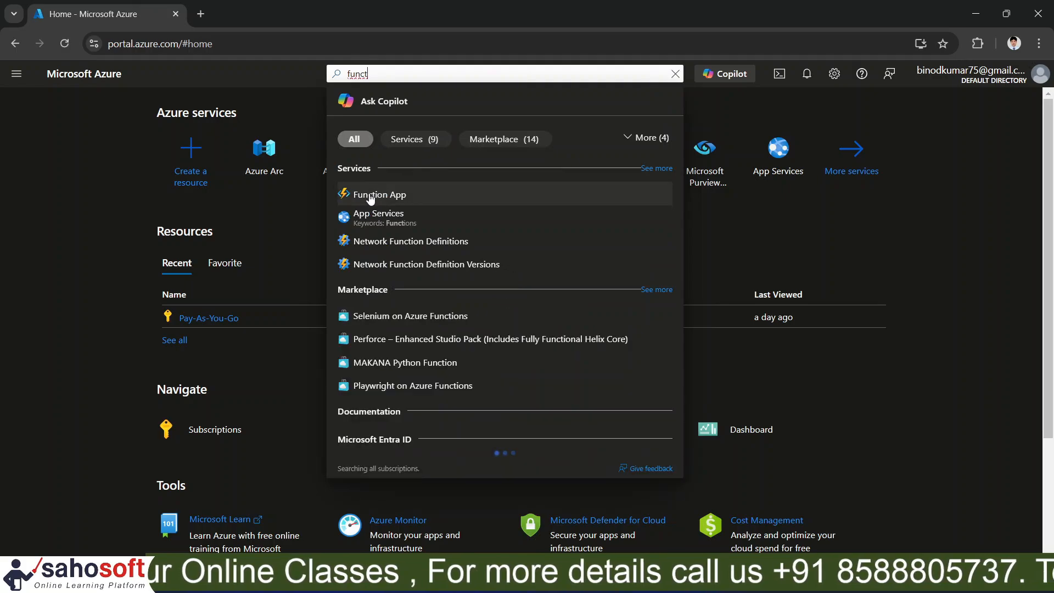
click(369, 194)
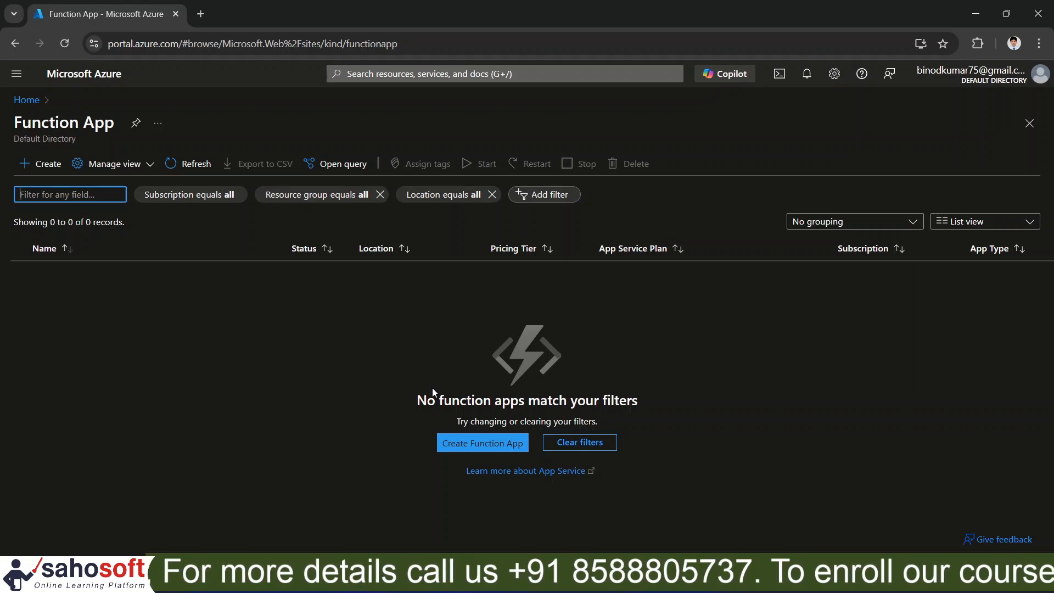
click(487, 450)
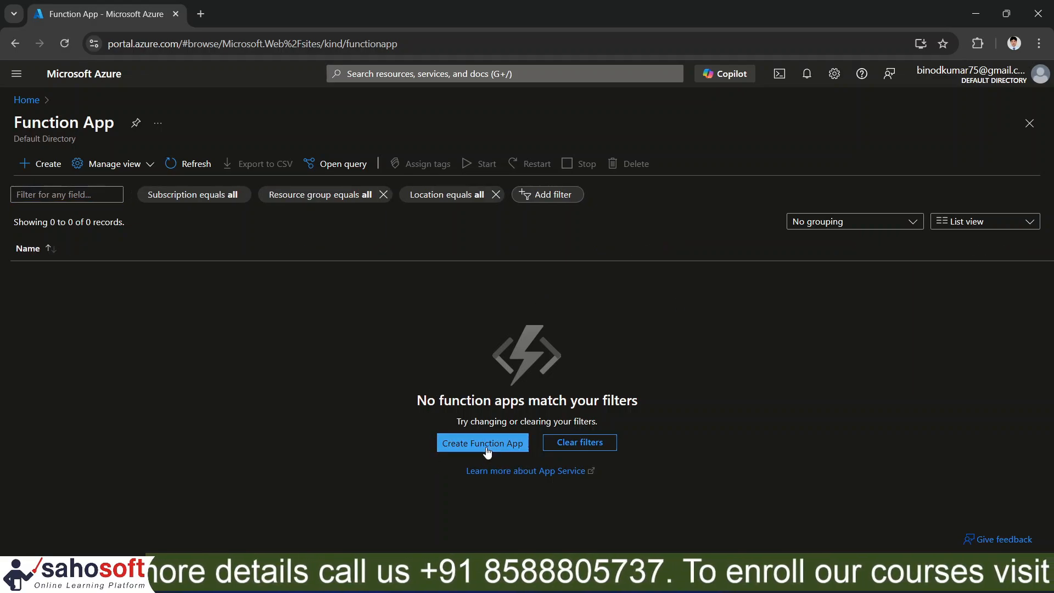
click(486, 448)
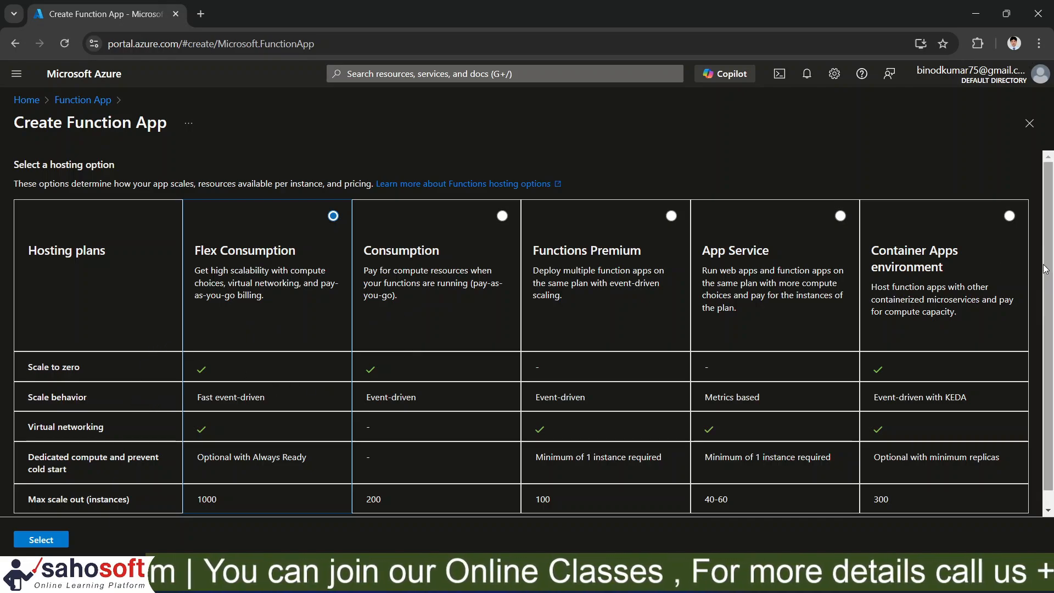
Step: Choose the Consumption hosting plan for the function app and confirm the selection
scroll(817, 323, down, 1)
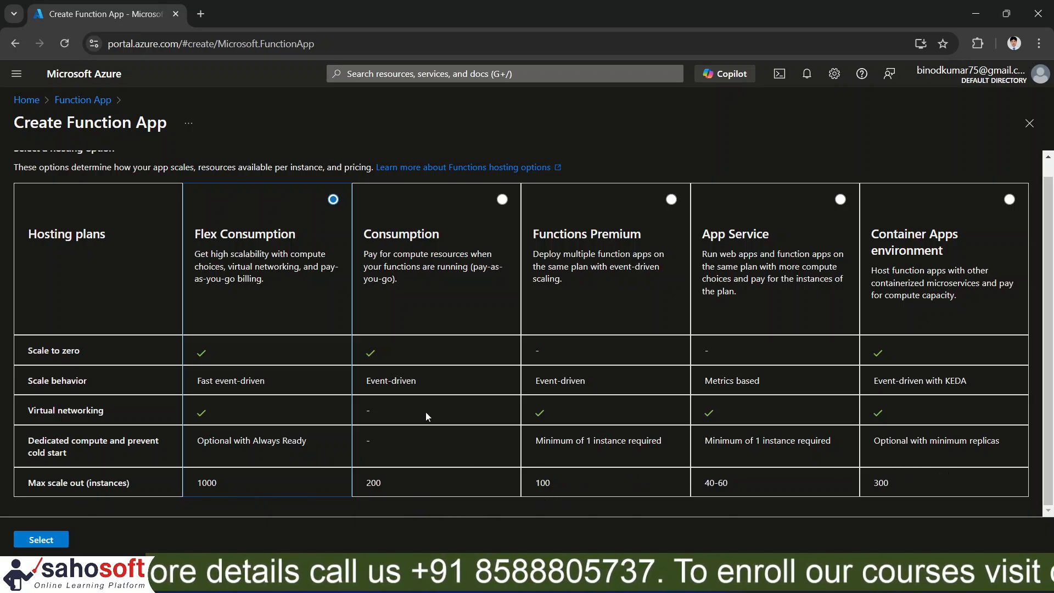
click(501, 200)
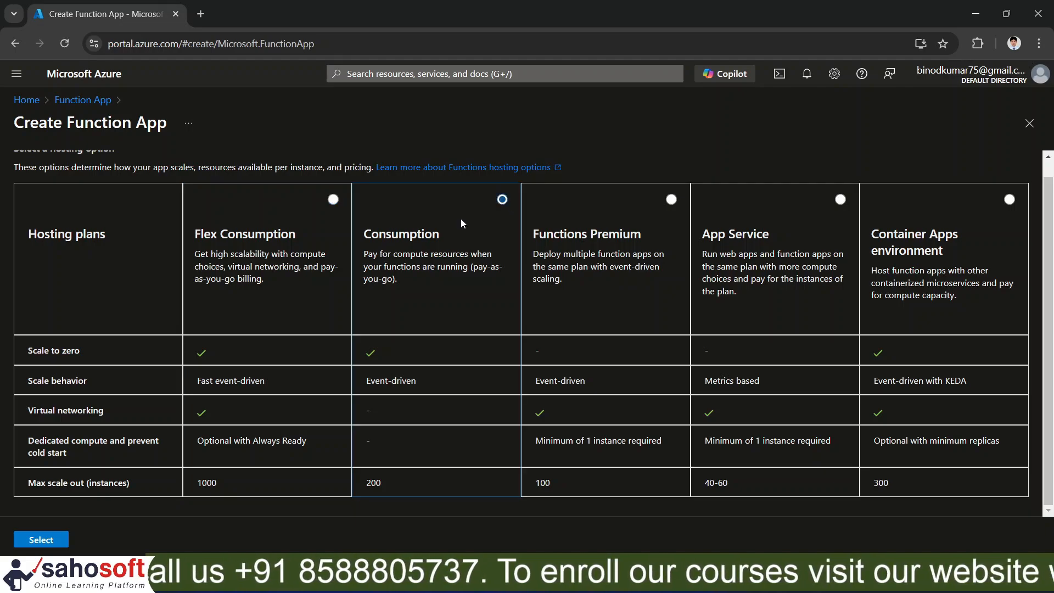
click(44, 539)
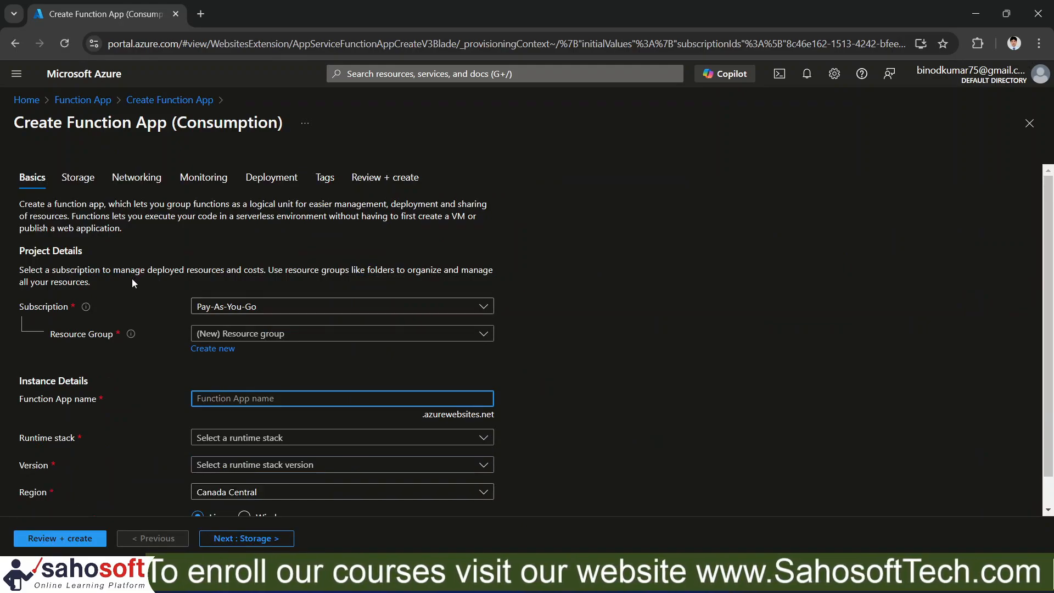
Step: Create a new resource group named functionResources for the function app
click(483, 333)
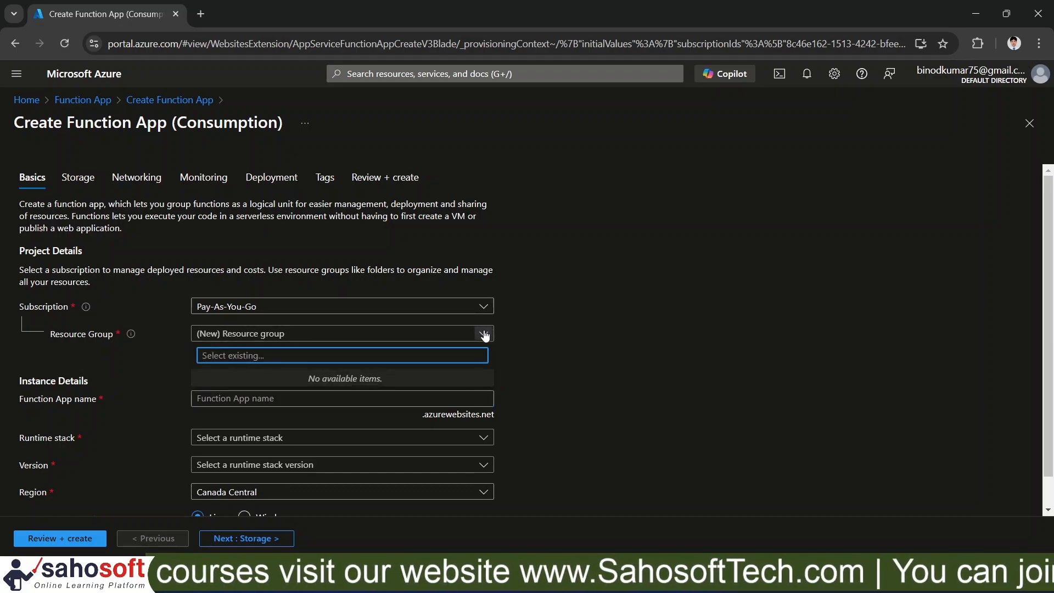
click(483, 333)
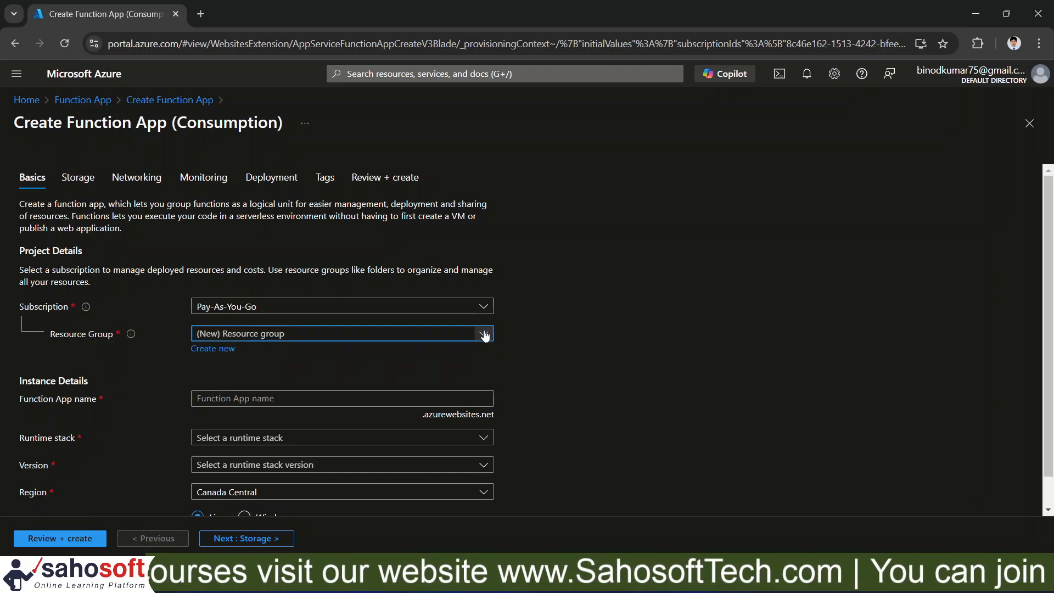
click(210, 351)
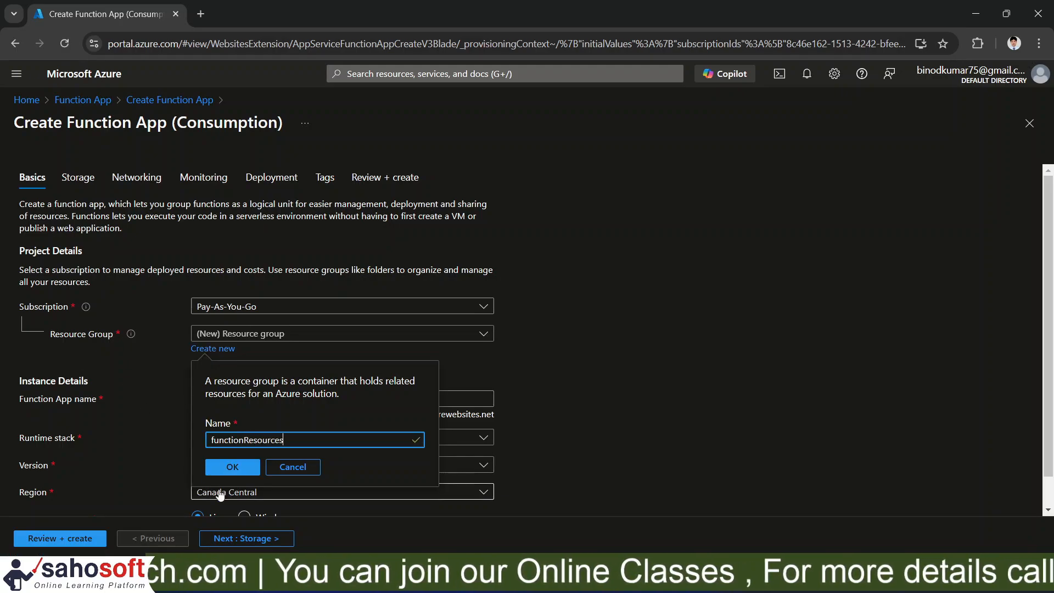
click(233, 467)
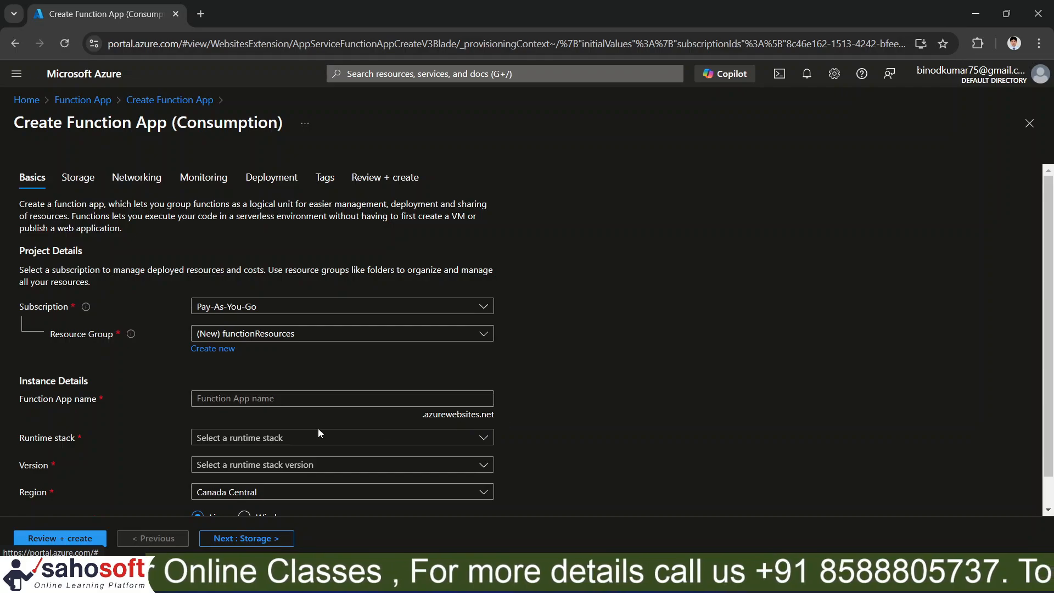
Step: Name the function app myfunbin
click(224, 398)
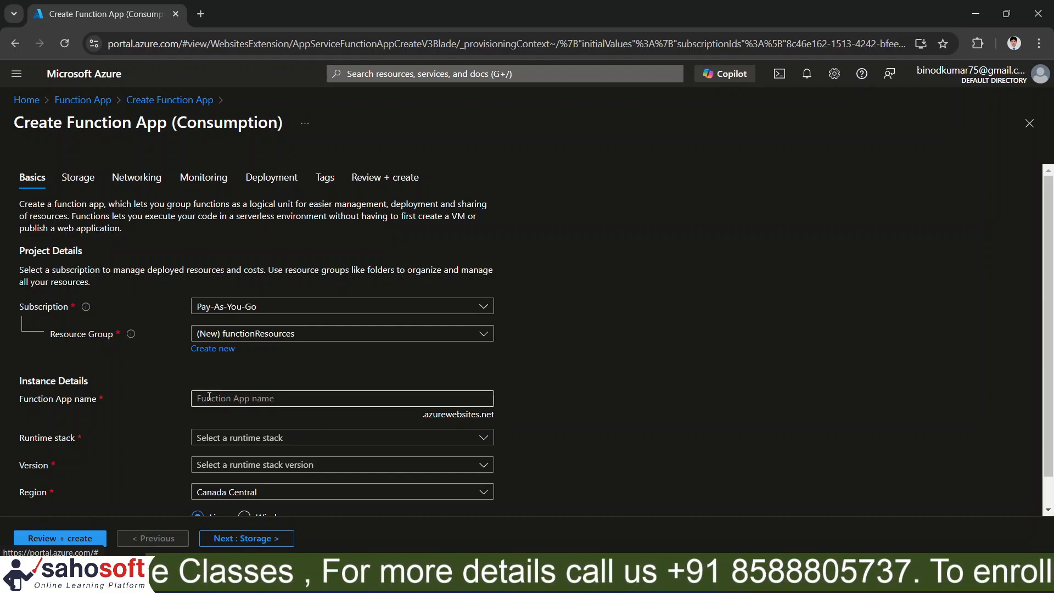
click(209, 395)
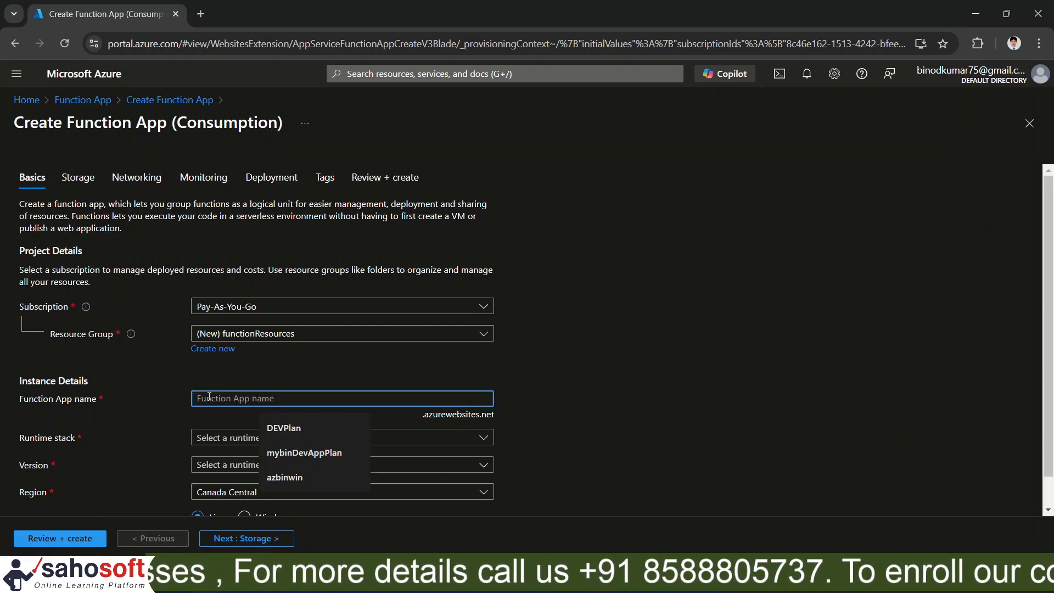
text(myfunbin)
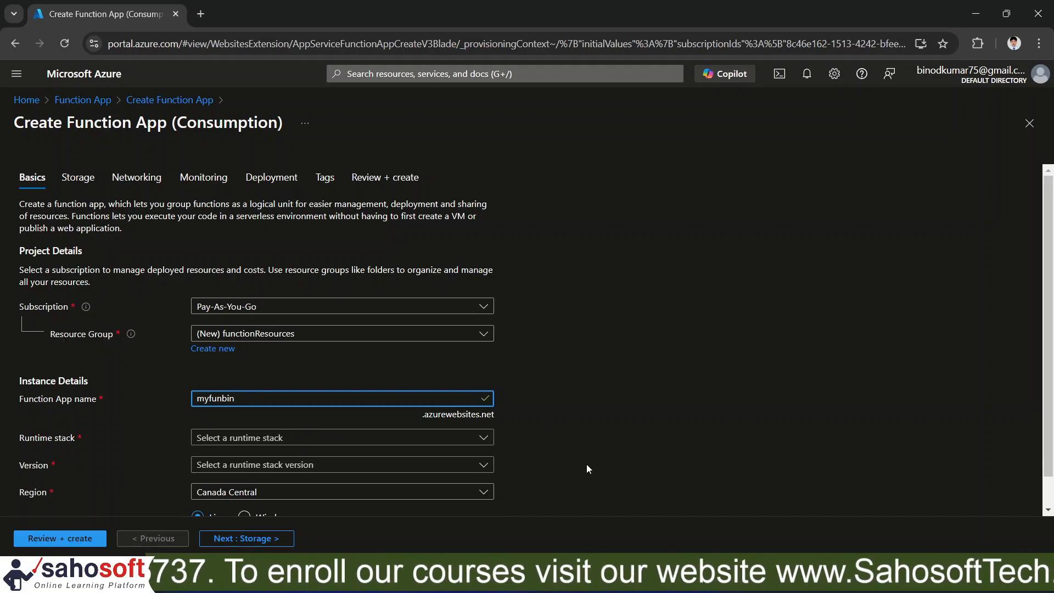
Step: Set the runtime stack to .NET and keep version 8 (LTS), isolated worker model
click(283, 437)
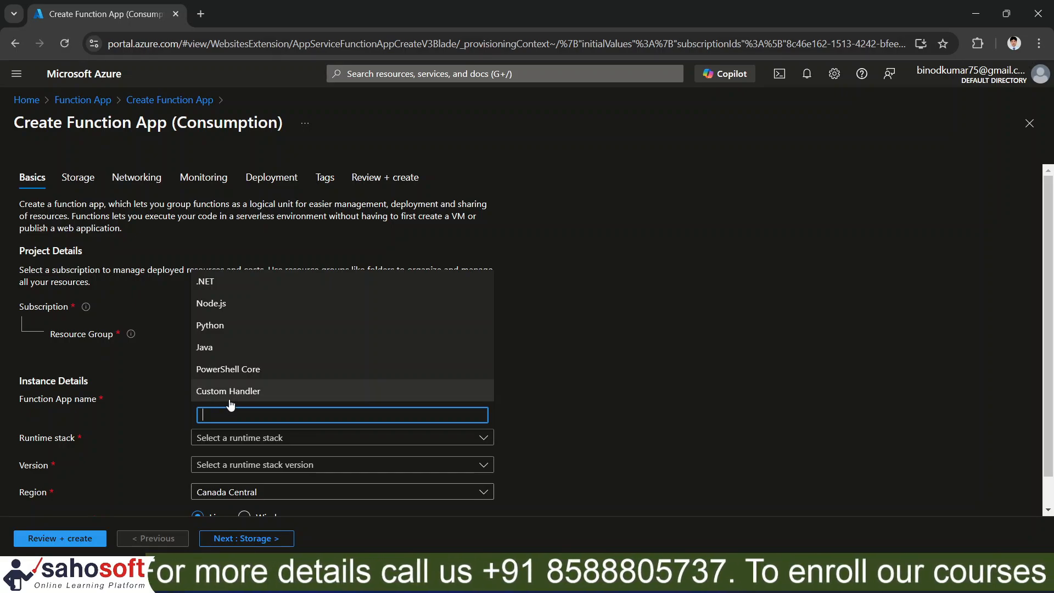
click(221, 282)
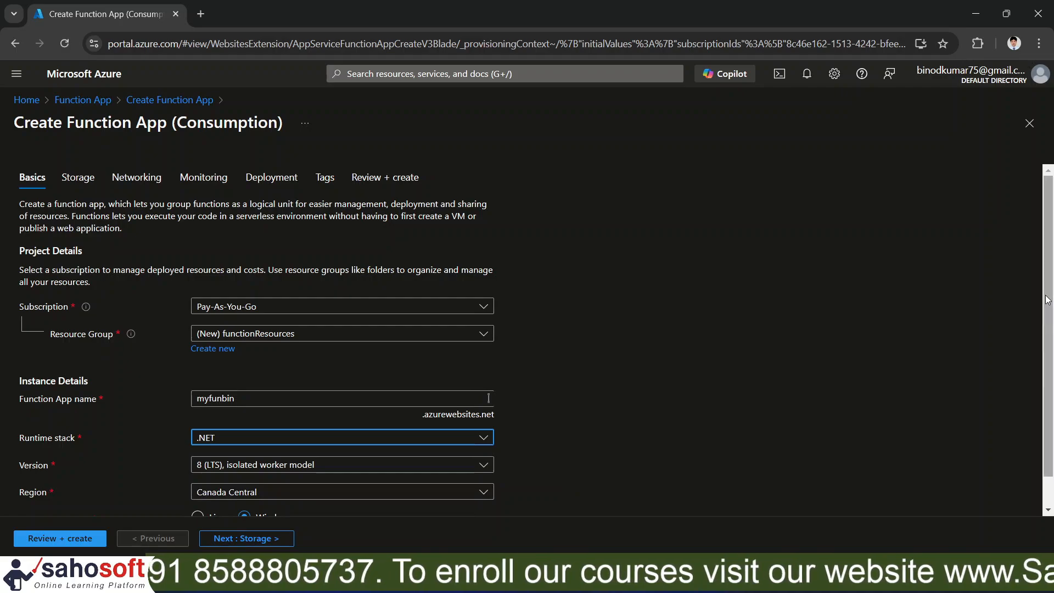
scroll(1047, 299, down, 2)
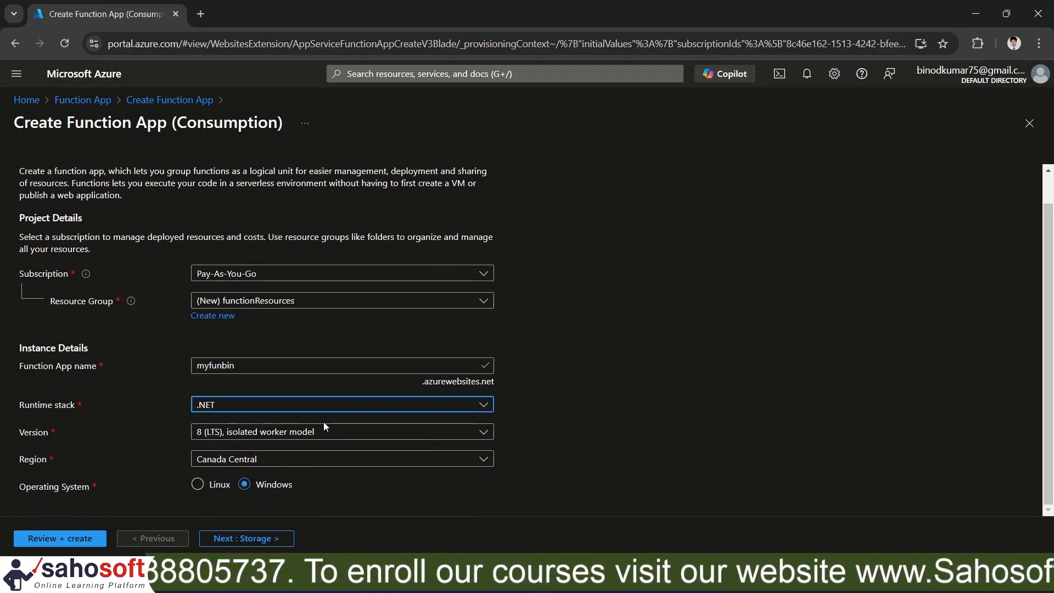
click(357, 436)
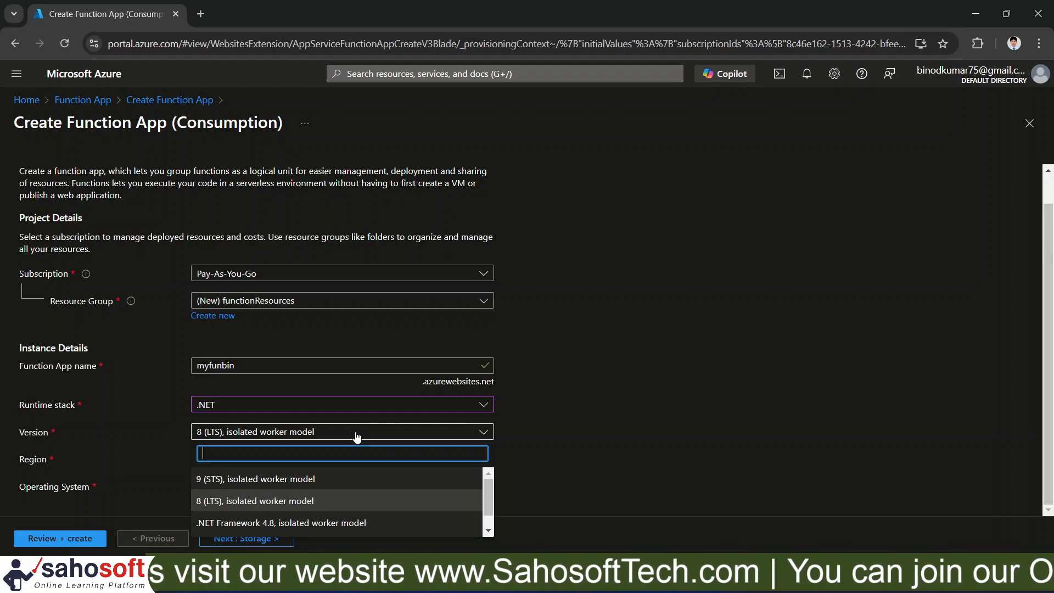
click(357, 436)
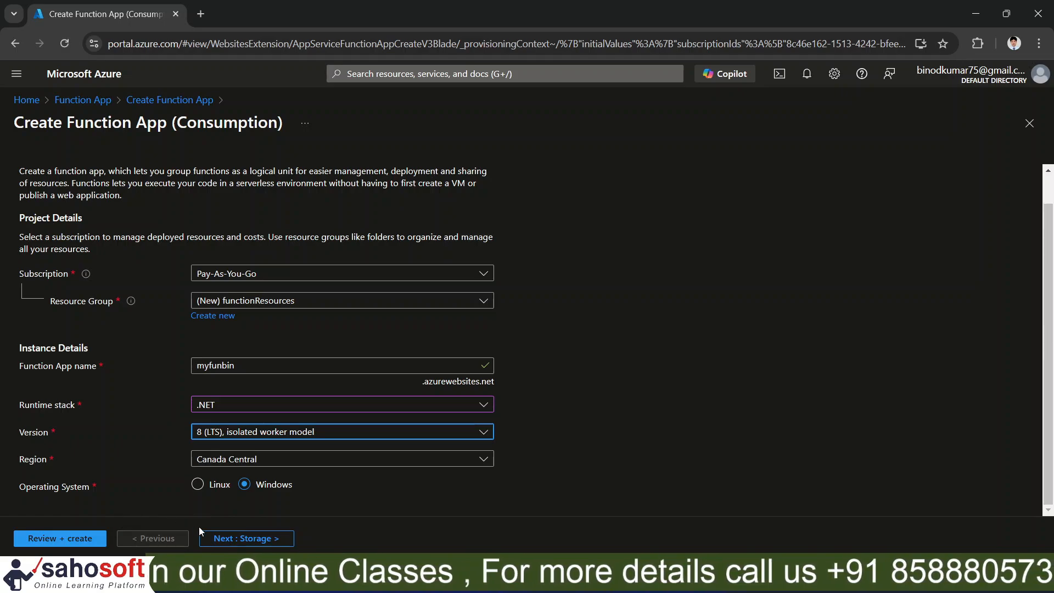
Step: Go through the storage settings, accepting the new storage account and keeping the Azure Files connection enabled
click(248, 539)
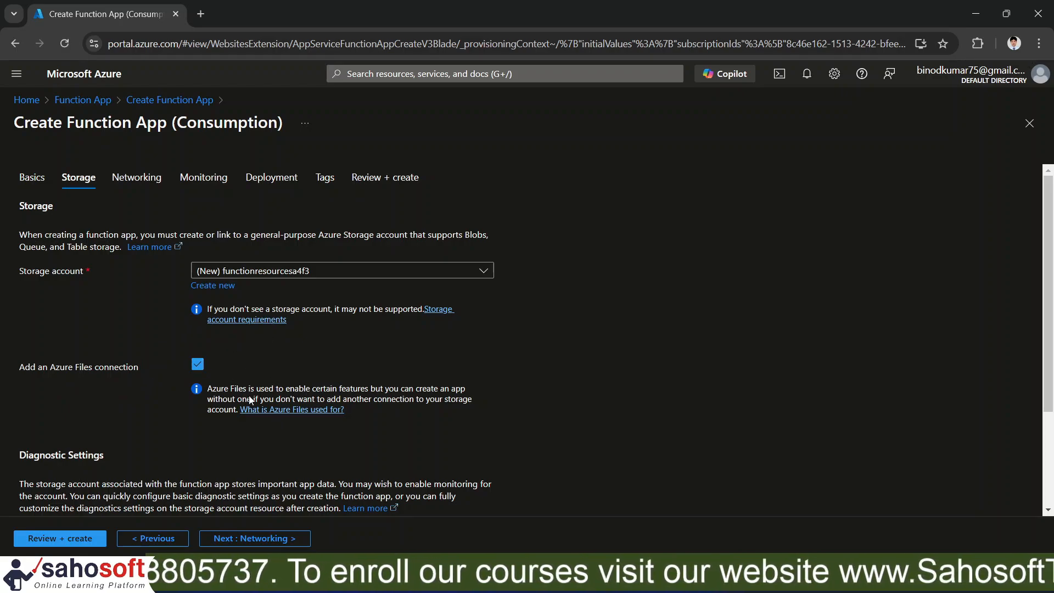
click(197, 365)
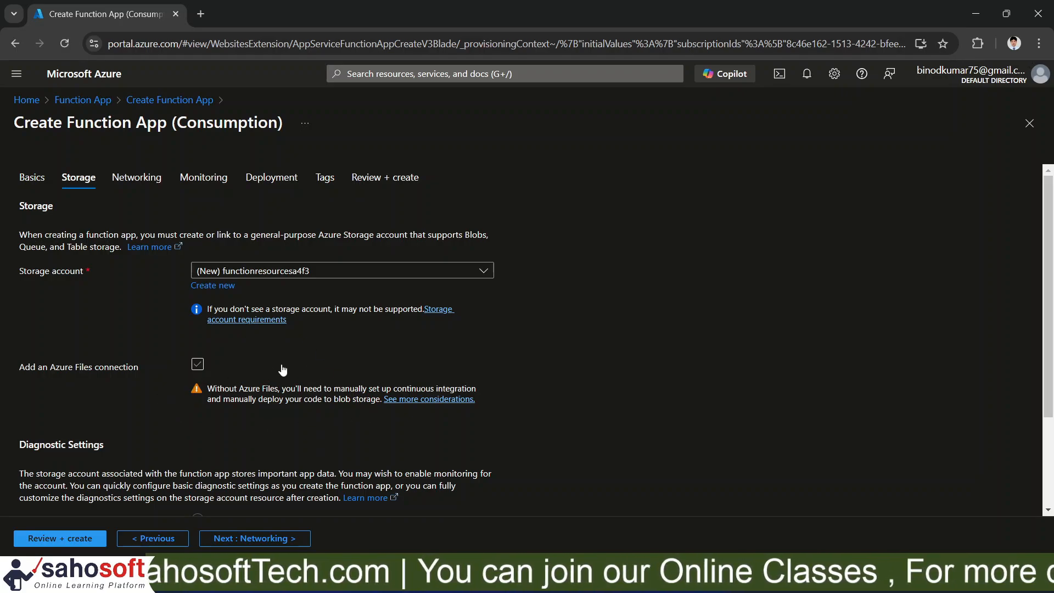
click(197, 365)
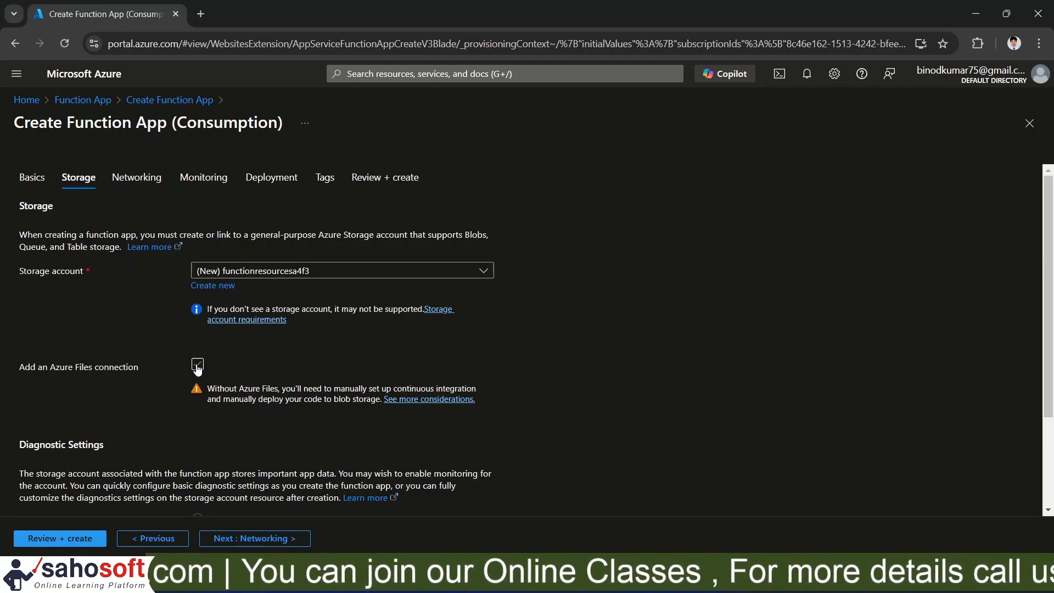
click(197, 365)
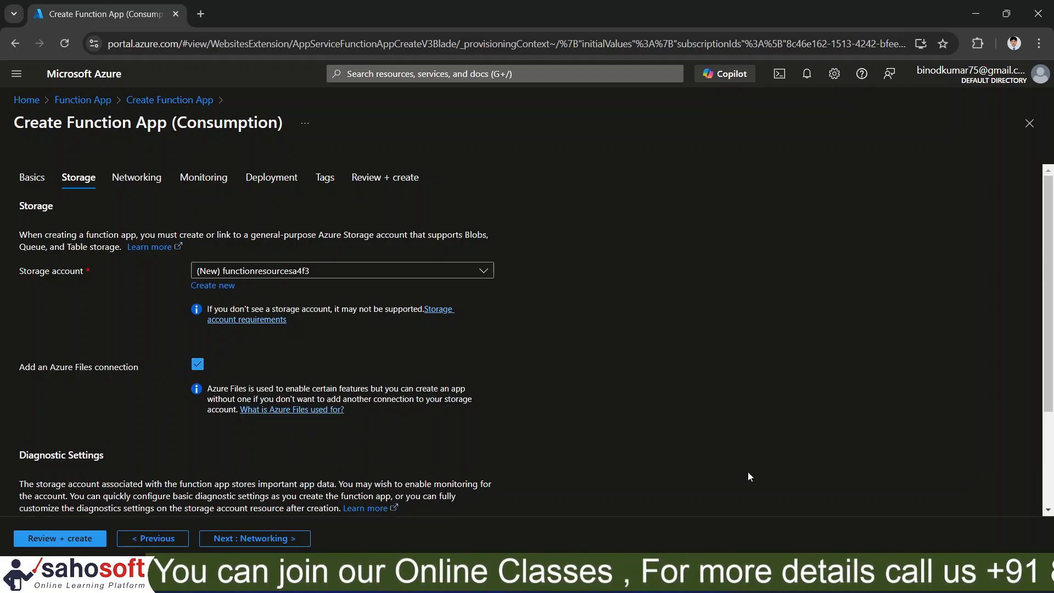
drag(1046, 288, 1051, 406)
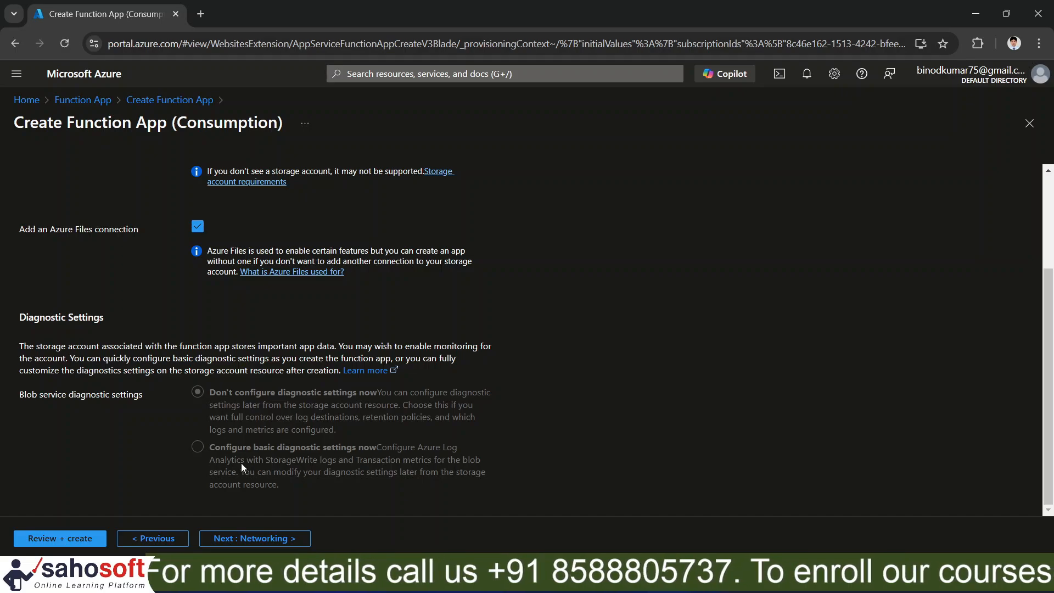
click(244, 538)
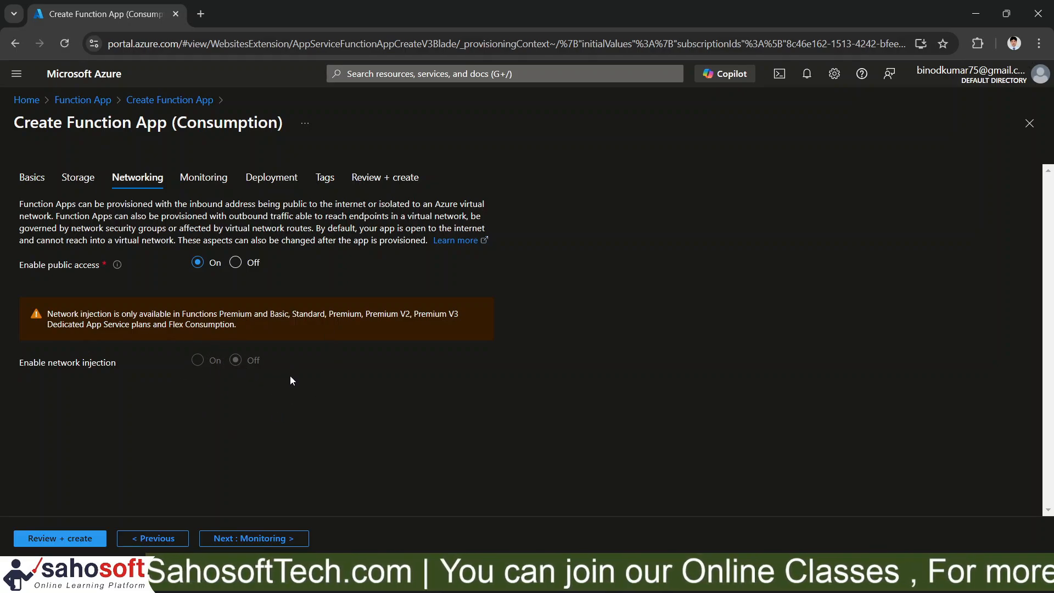
Step: Accept the default networking, monitoring, deployment and tag settings and create the function app
click(244, 539)
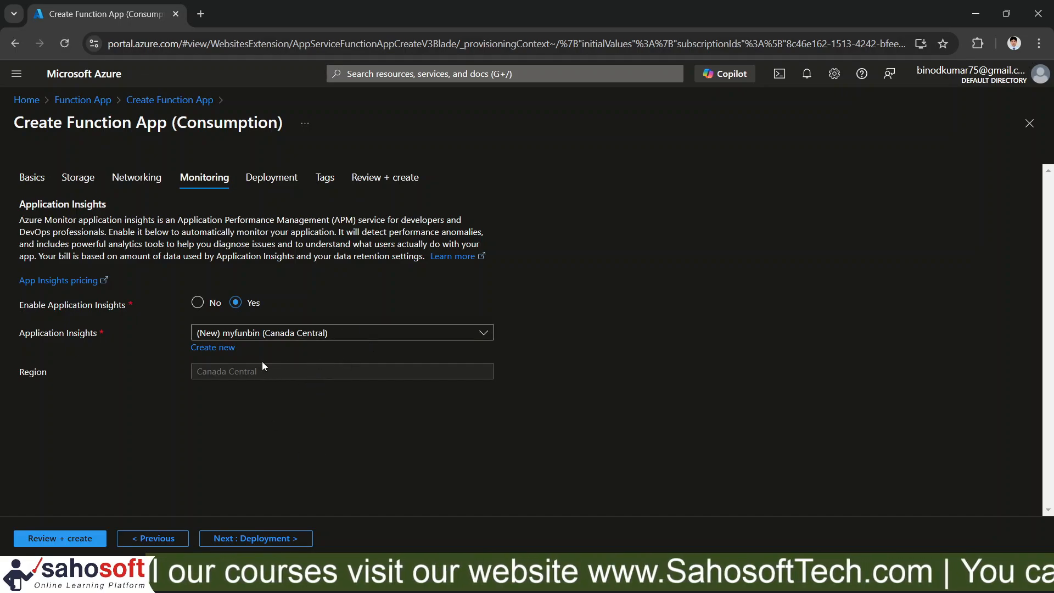
click(243, 540)
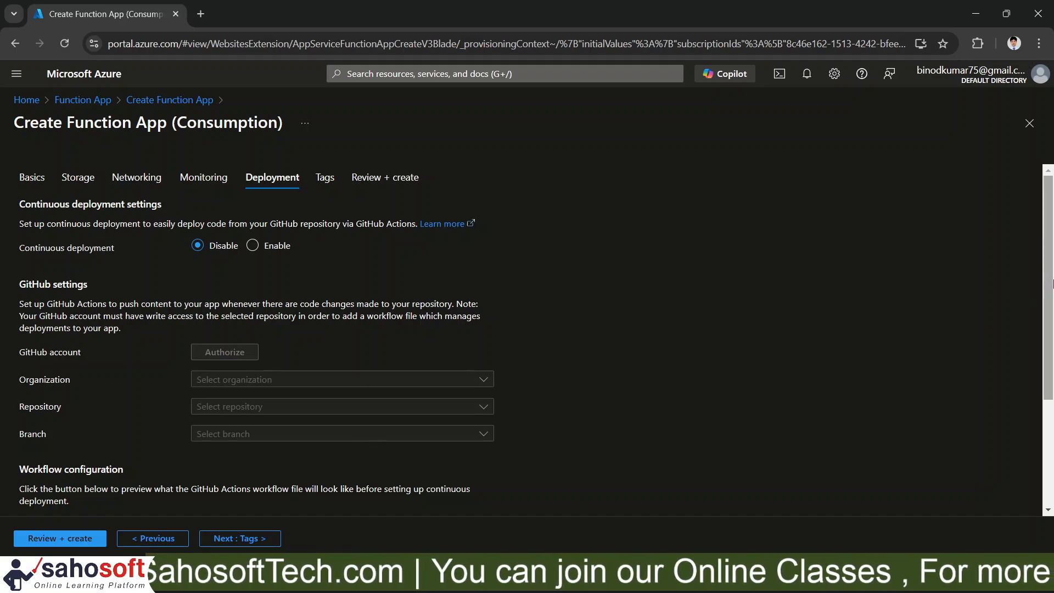
mouse_move(1051, 286)
mouse_down()
mouse_move(1051, 350)
mouse_move(1051, 279)
mouse_up()
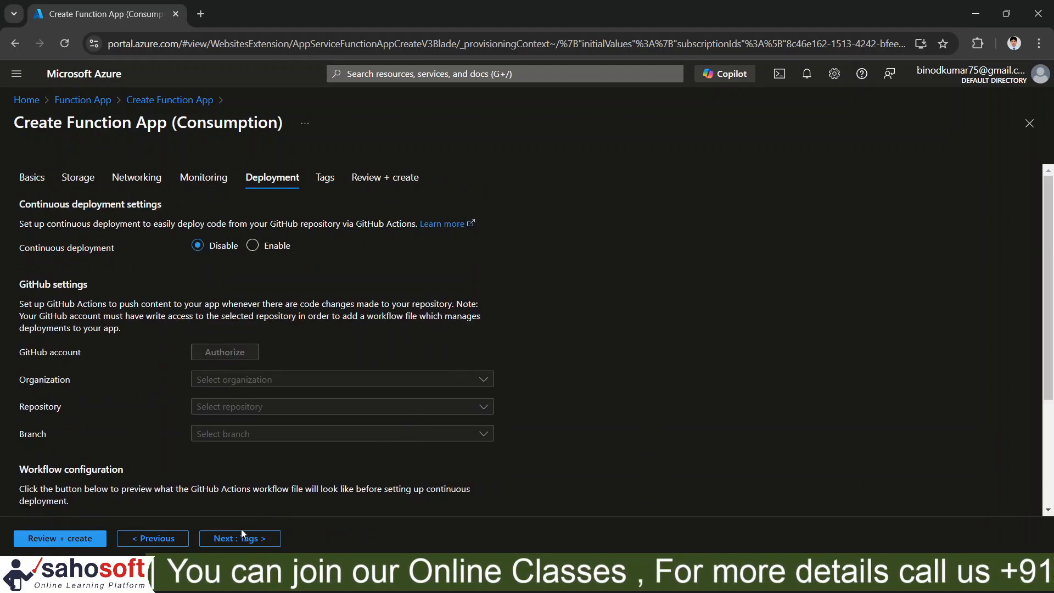
click(230, 541)
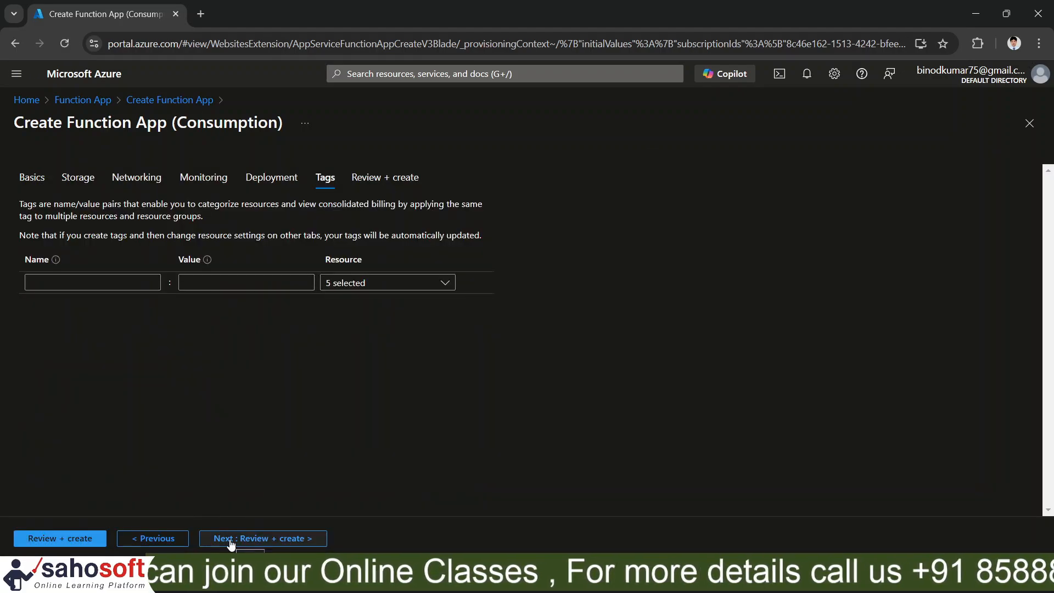
click(231, 539)
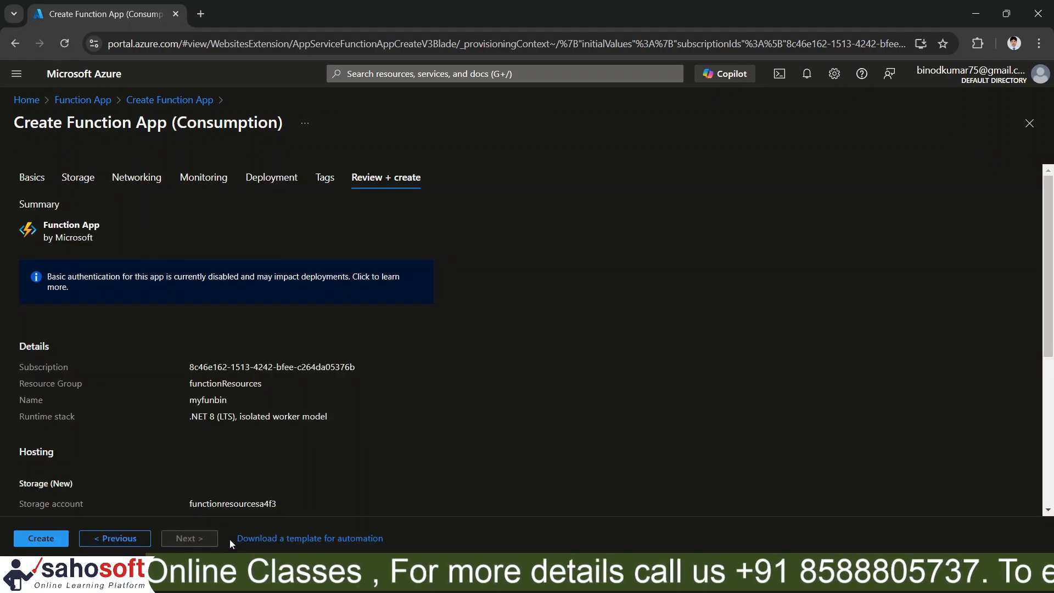
click(41, 540)
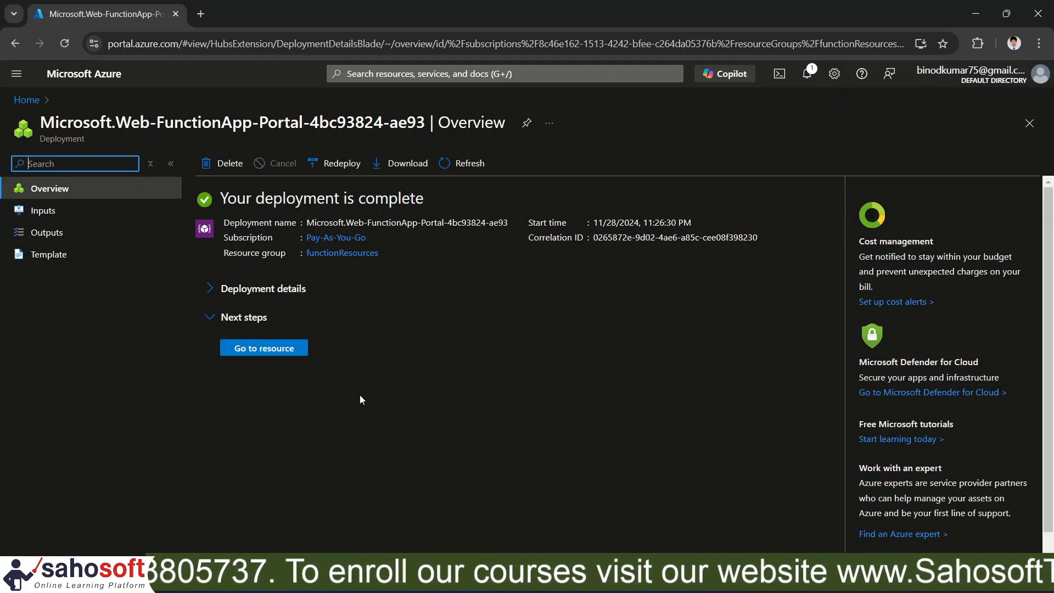
Step: Open the deployed function app resource and review its metrics charts for memory, execution count and MB milliseconds
click(251, 351)
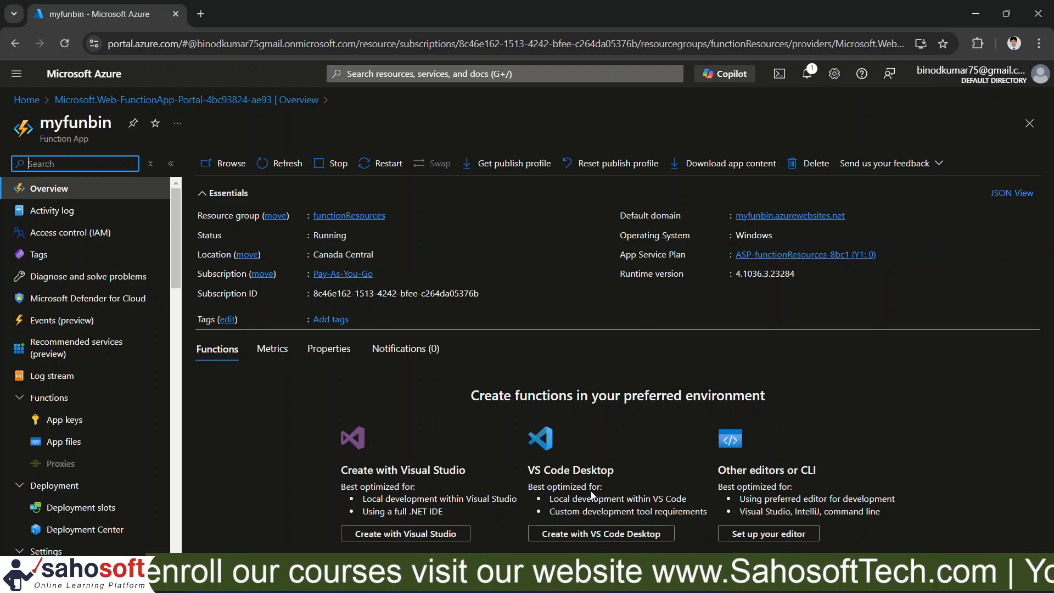
click(274, 351)
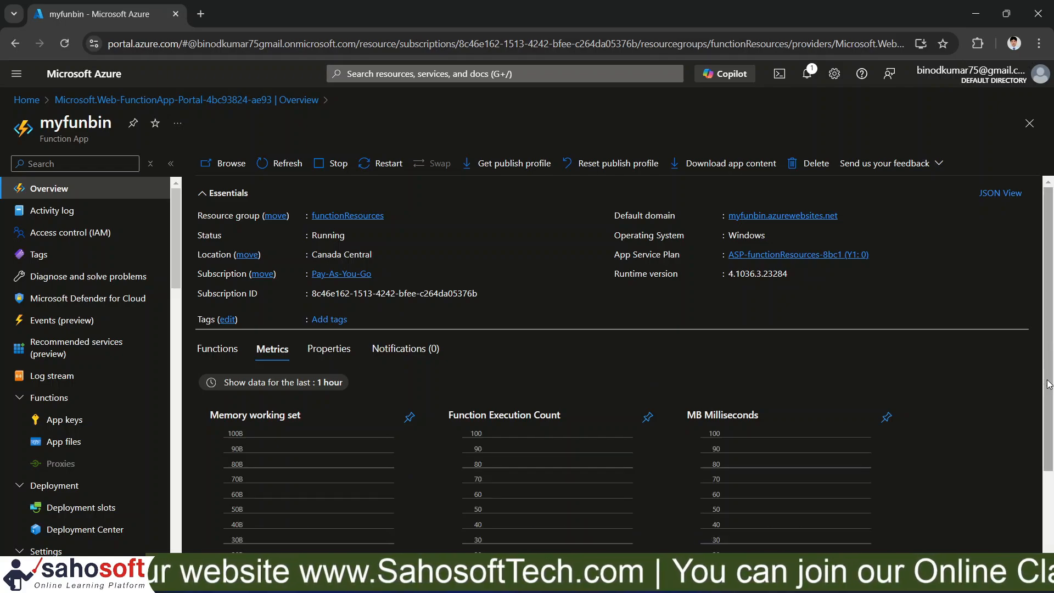
right_click(1049, 443)
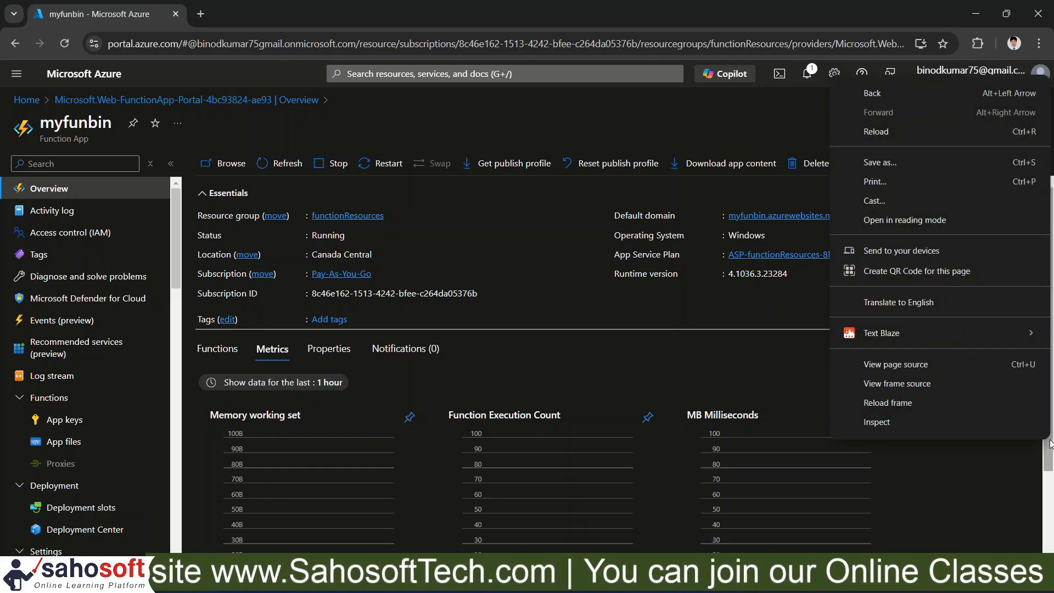
click(984, 515)
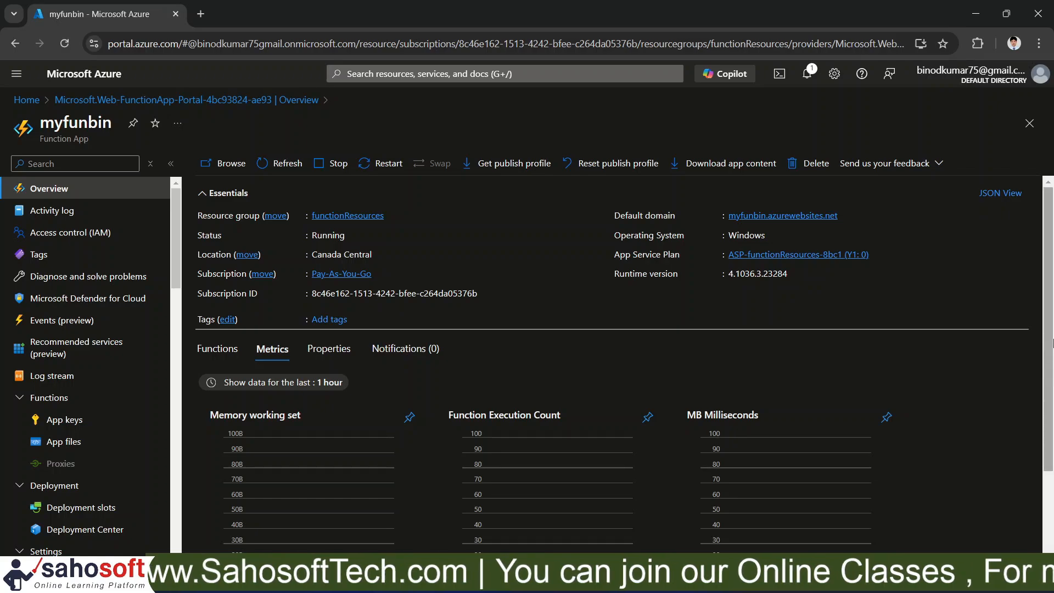
drag(1051, 326, 1051, 405)
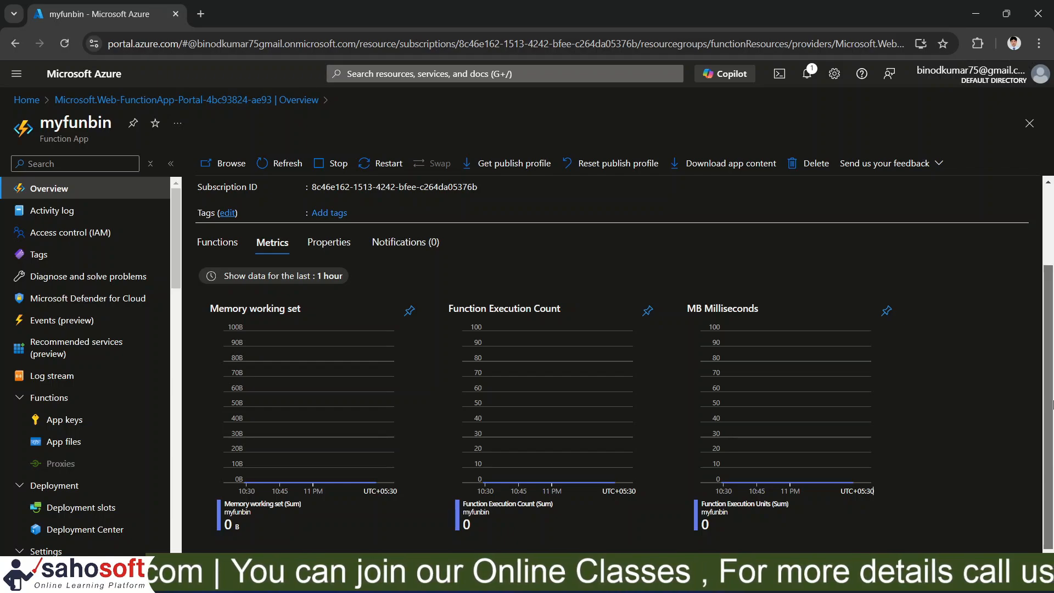
drag(1051, 405, 1052, 364)
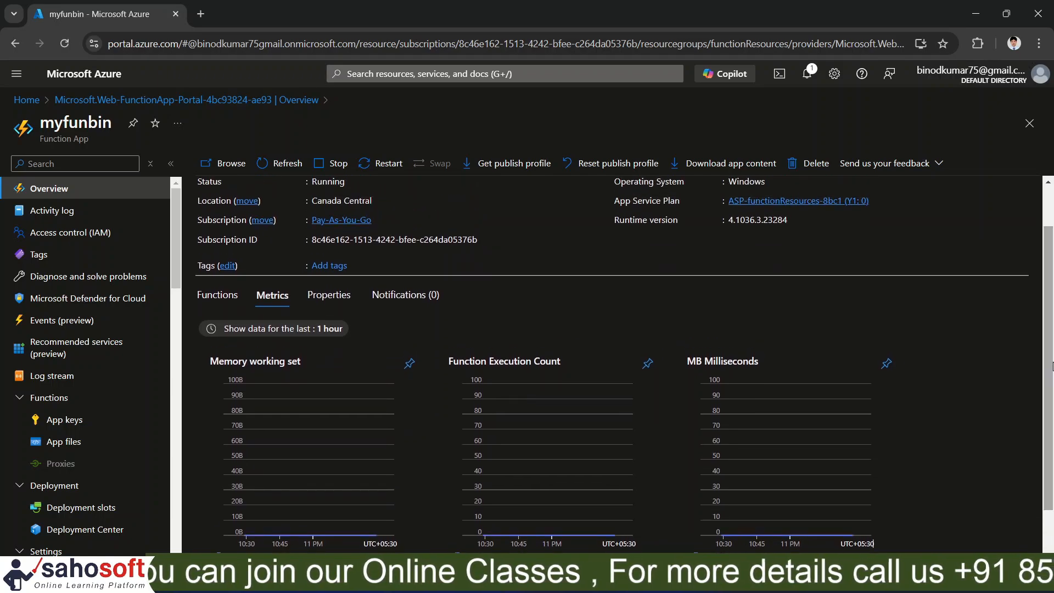
Step: Review the function app's properties, including its domains, networking, Application Insights and hosting details
click(329, 296)
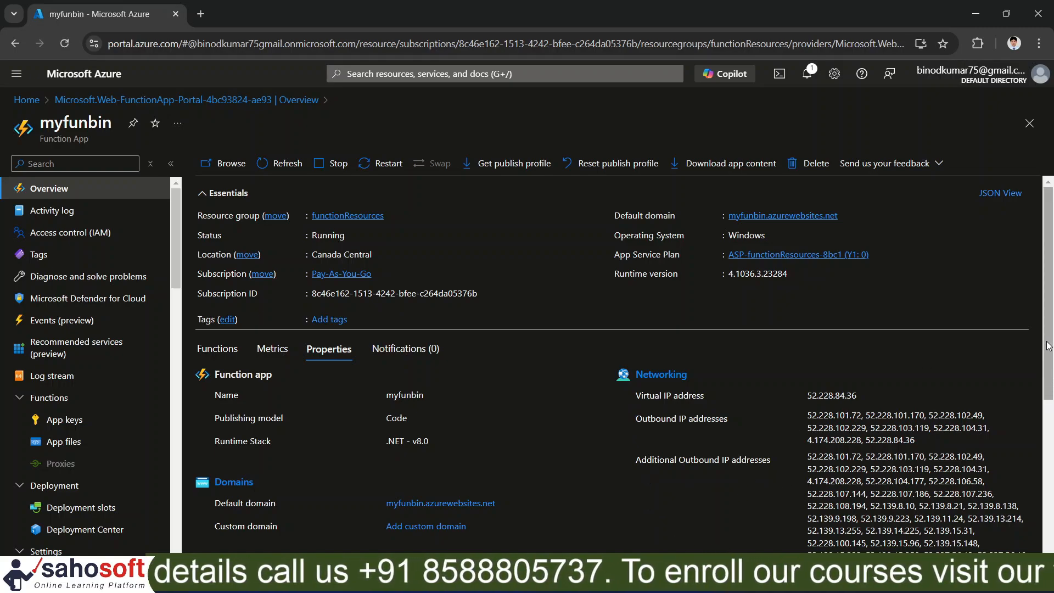
drag(1051, 349, 1044, 418)
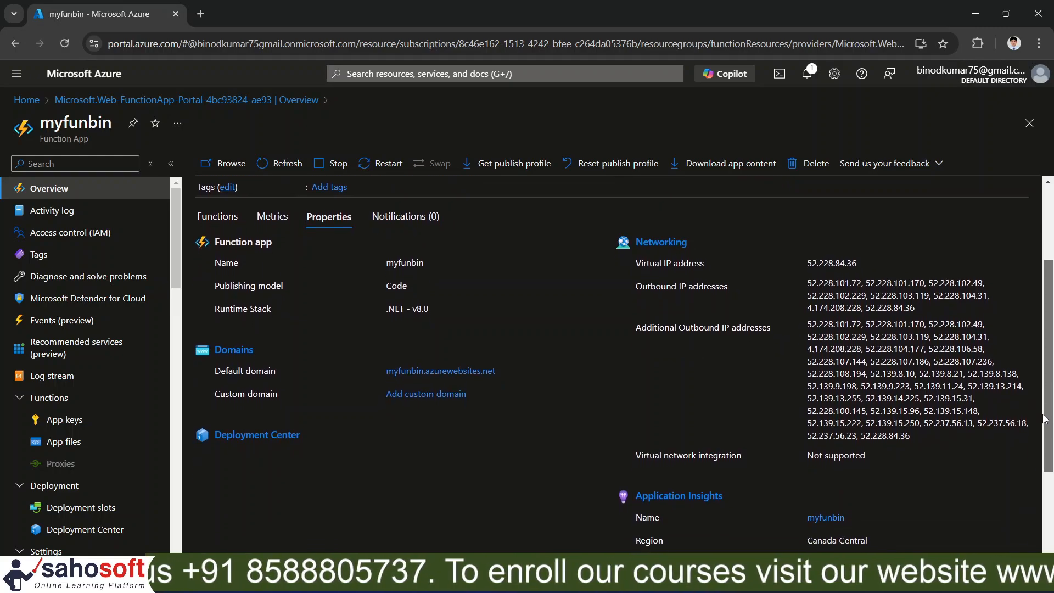
drag(1044, 419, 1033, 504)
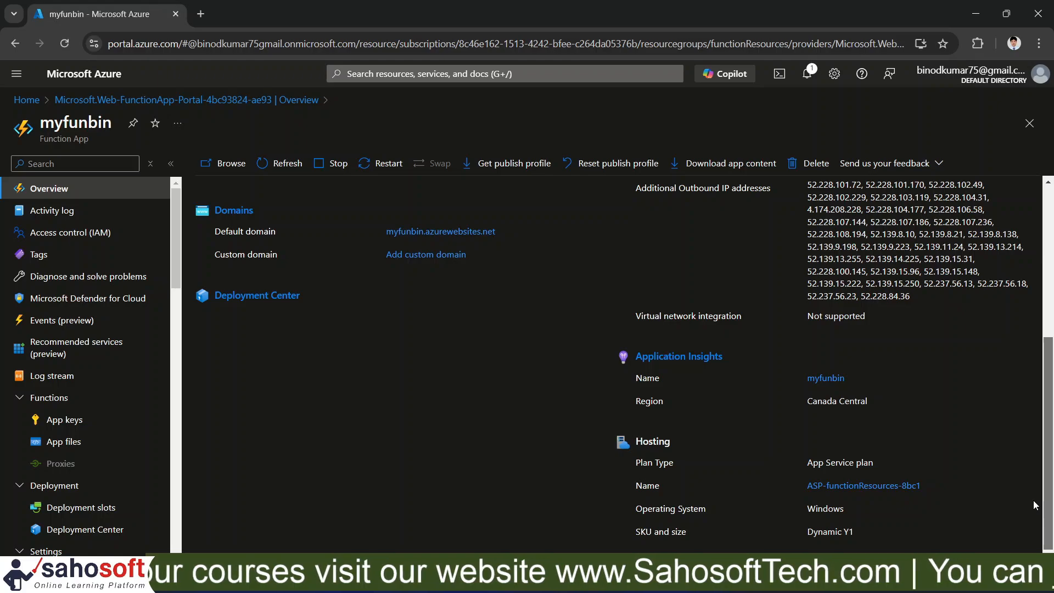
scroll(422, 324, up, 5)
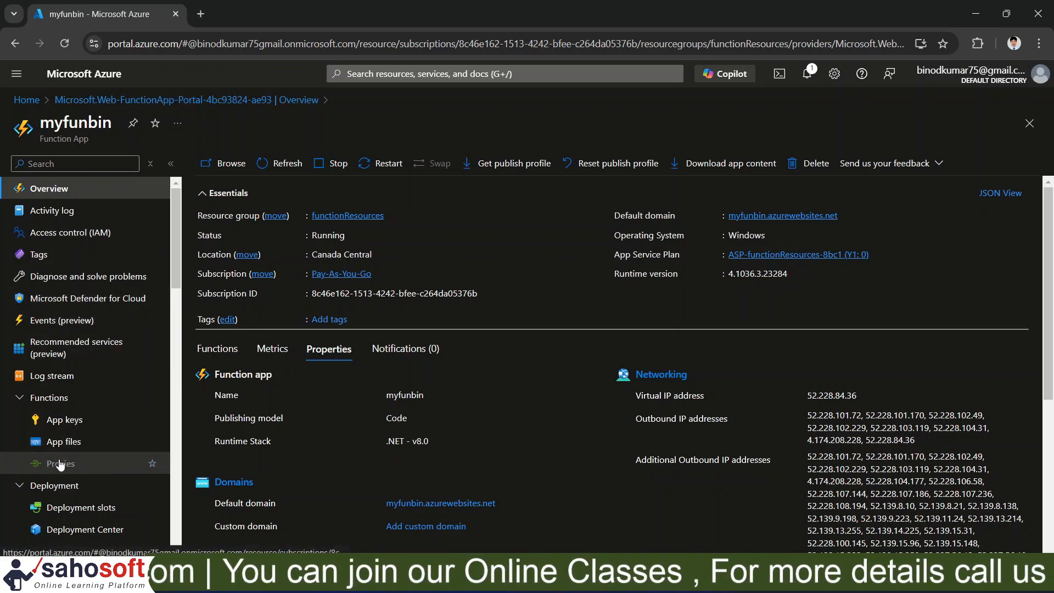
Step: Inspect the host.json file among the function app's app files and return to the overview
click(72, 449)
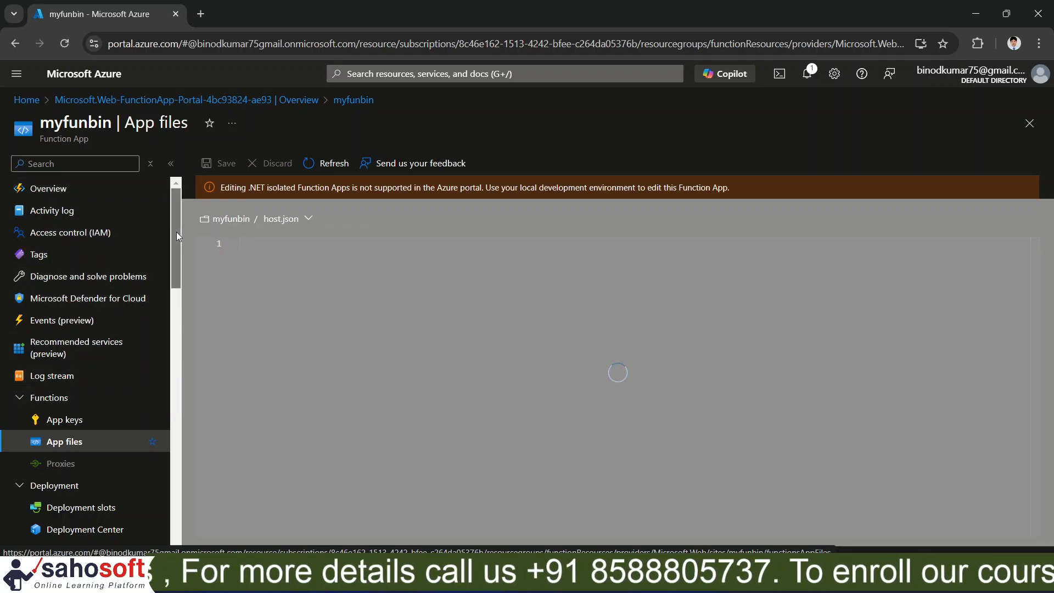
drag(176, 236, 192, 197)
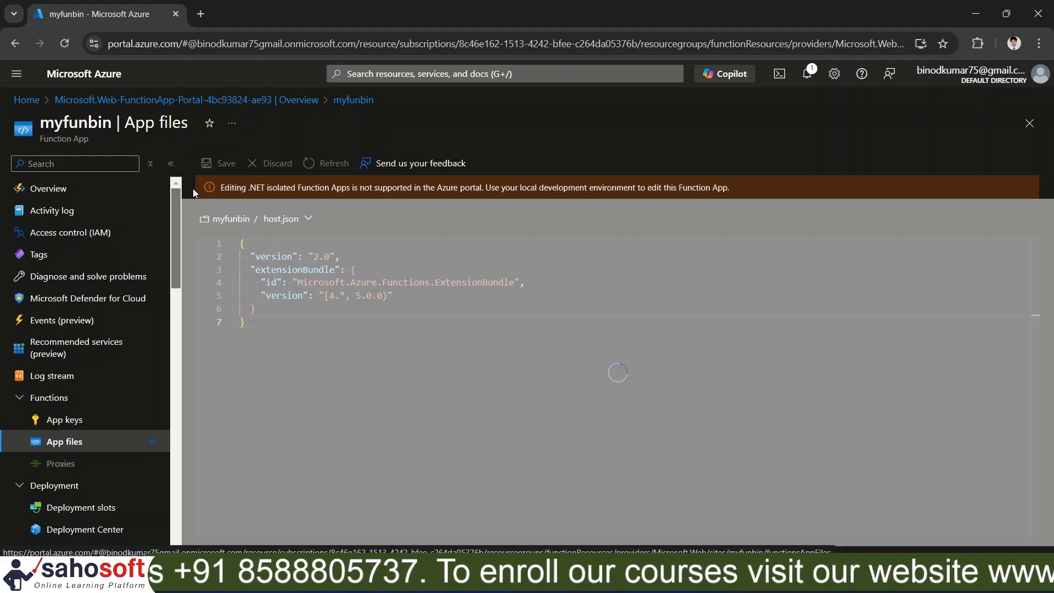
click(65, 188)
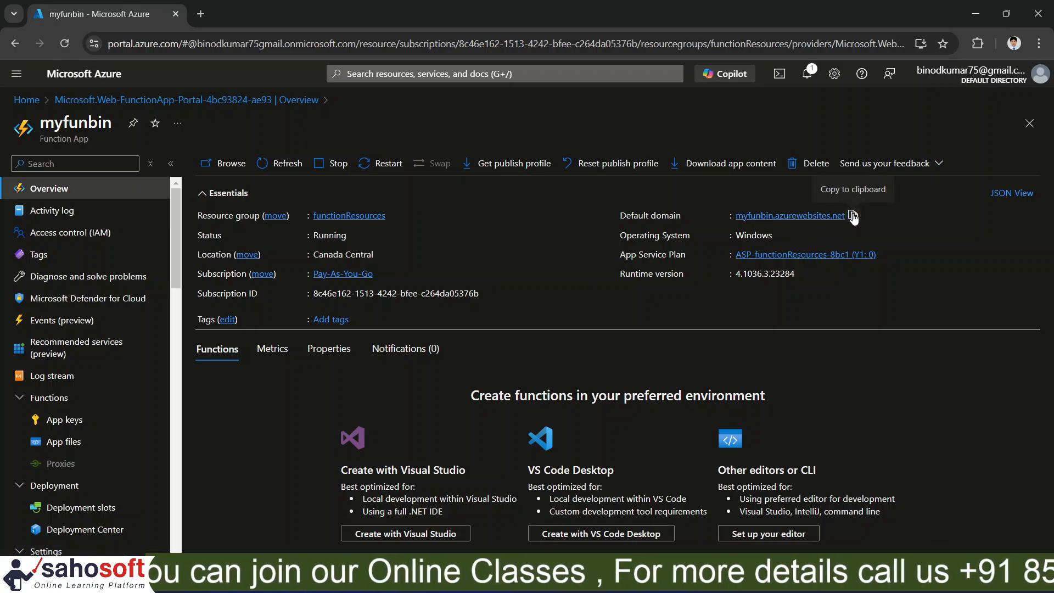
Step: Check the function app's default domain myfunbin.azurewebsites.net in a new browser tab and return to the Azure portal
click(202, 12)
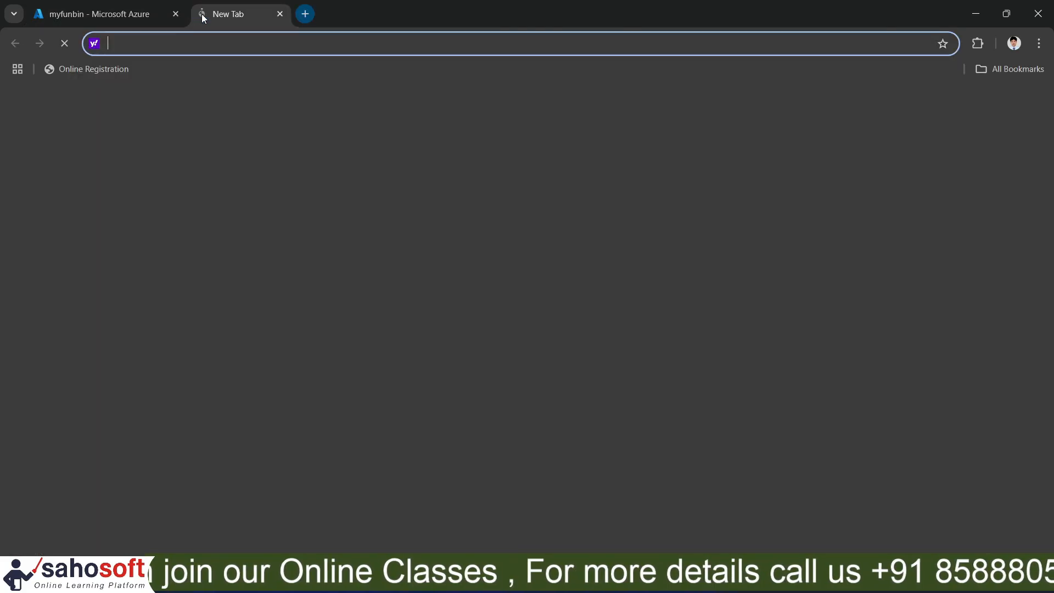
text(myfunbin.azurewebsites.net)
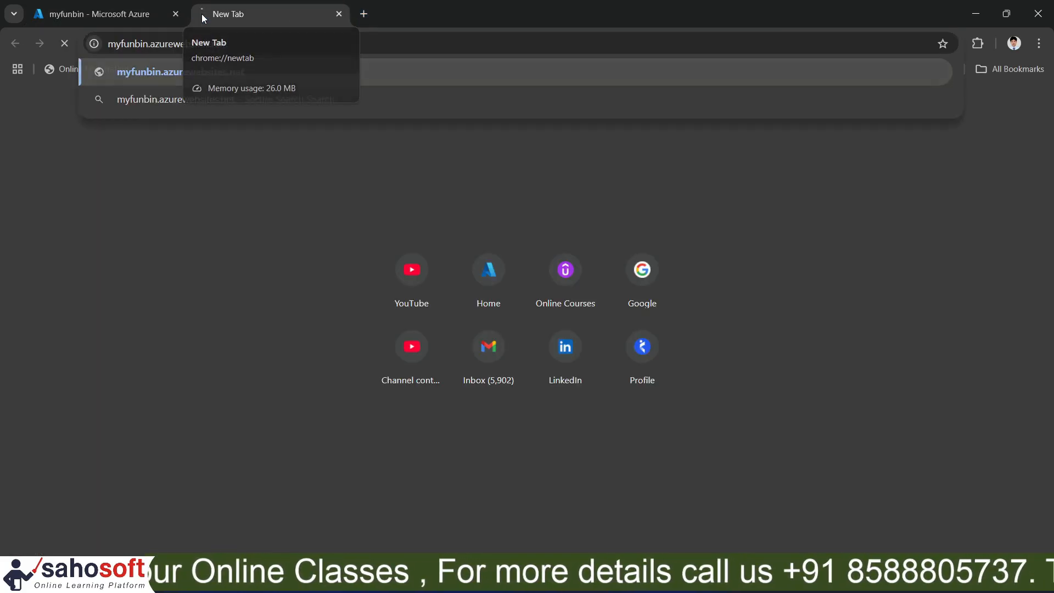
key(Return)
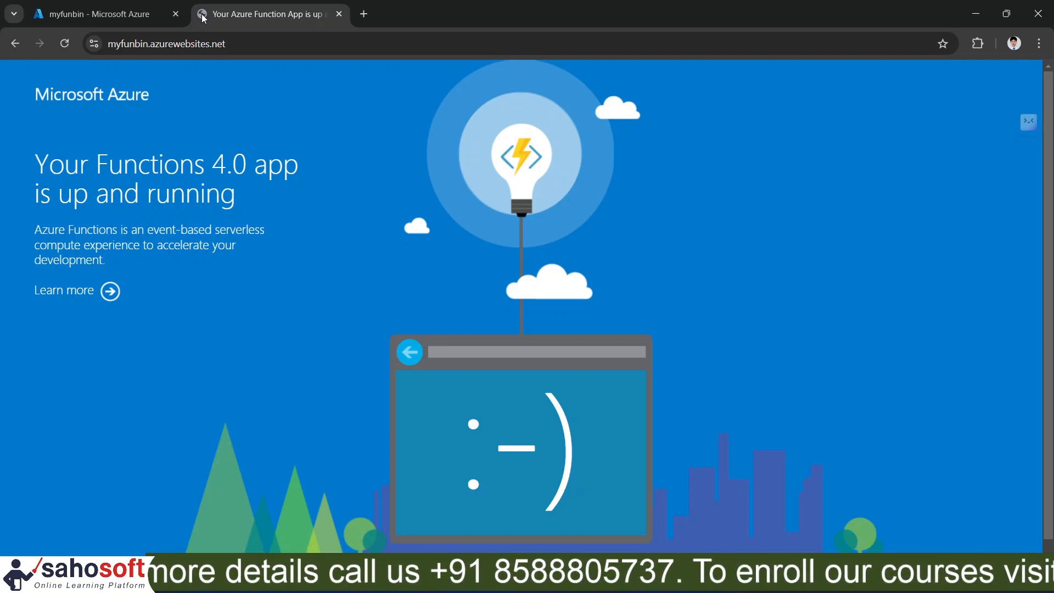
click(107, 15)
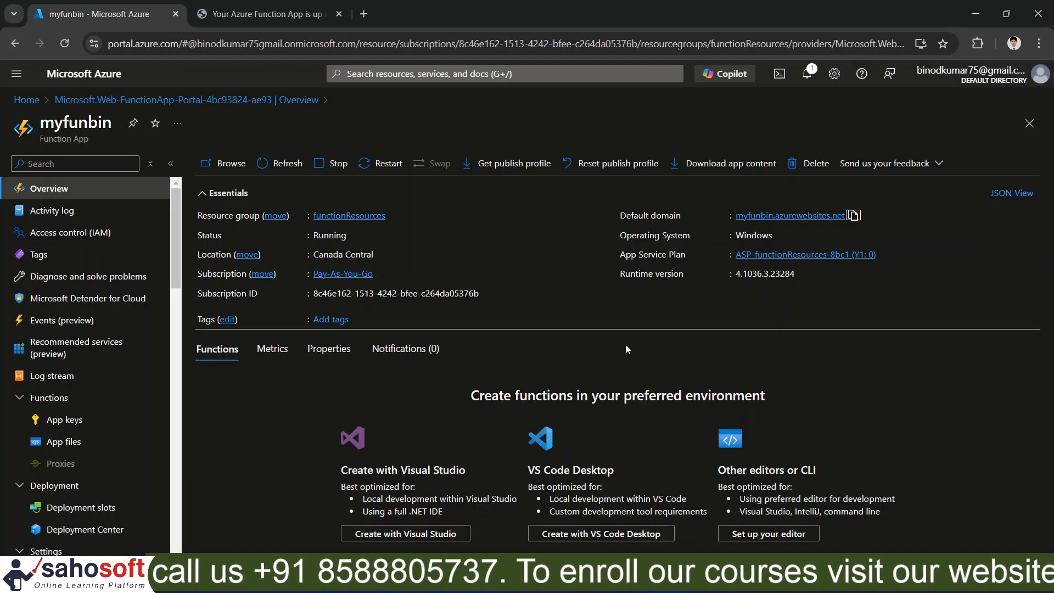